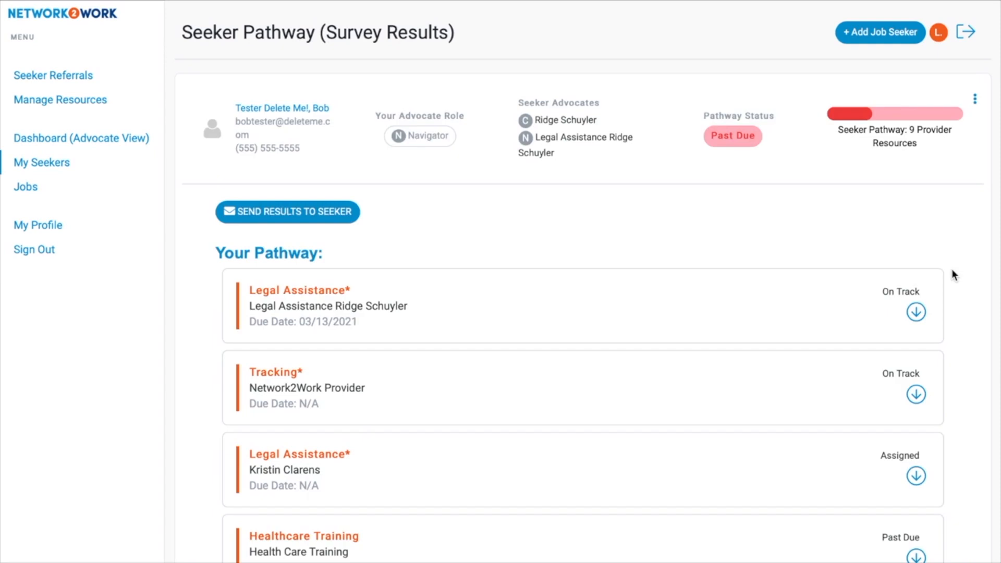
- Review the seeker's pathway resources, including the instructions and items to bring for Healthcare Training
scroll(840, 388, "down", 3)
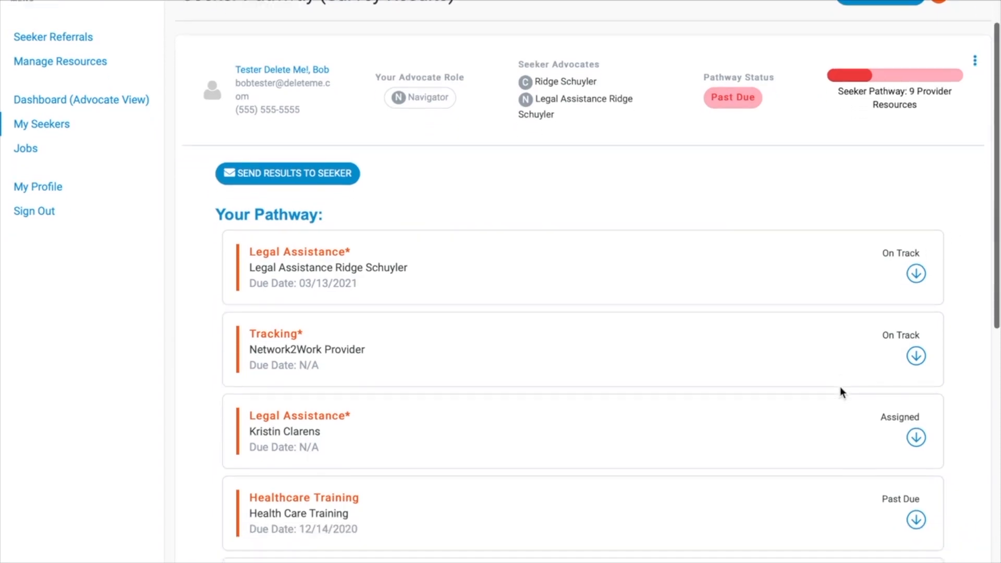
scroll(840, 388, "down", 3)
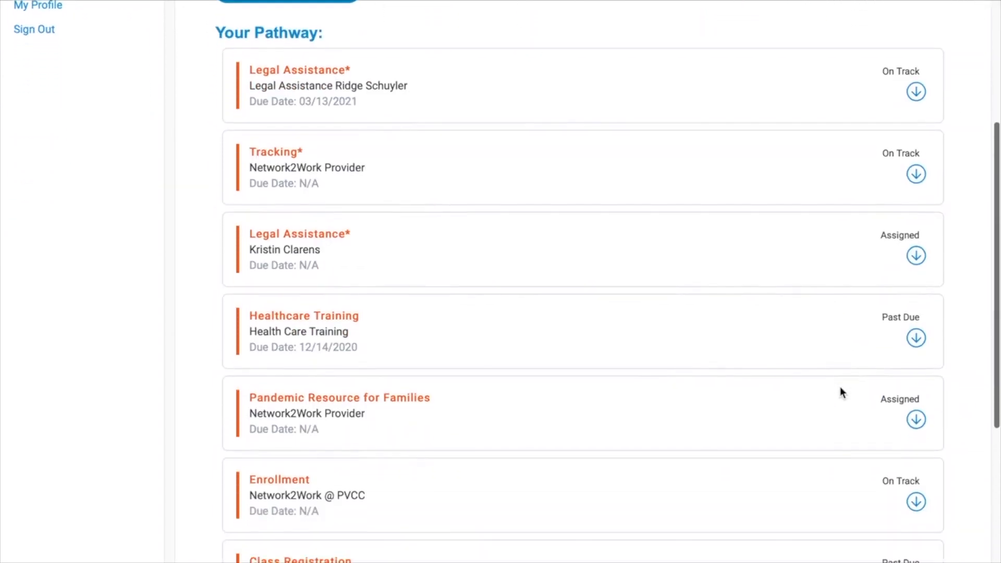
scroll(840, 392, "down", 1)
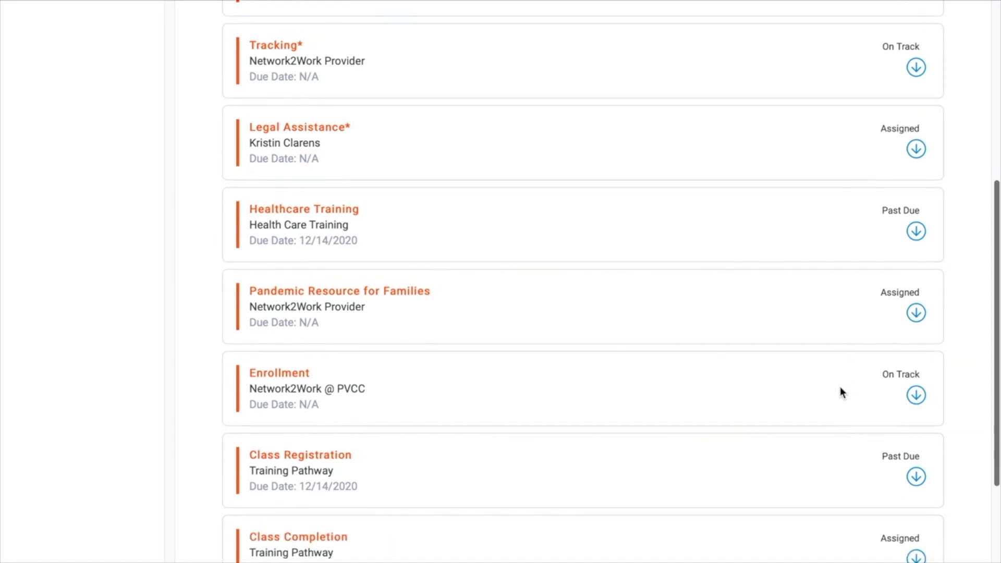
left_click(917, 231)
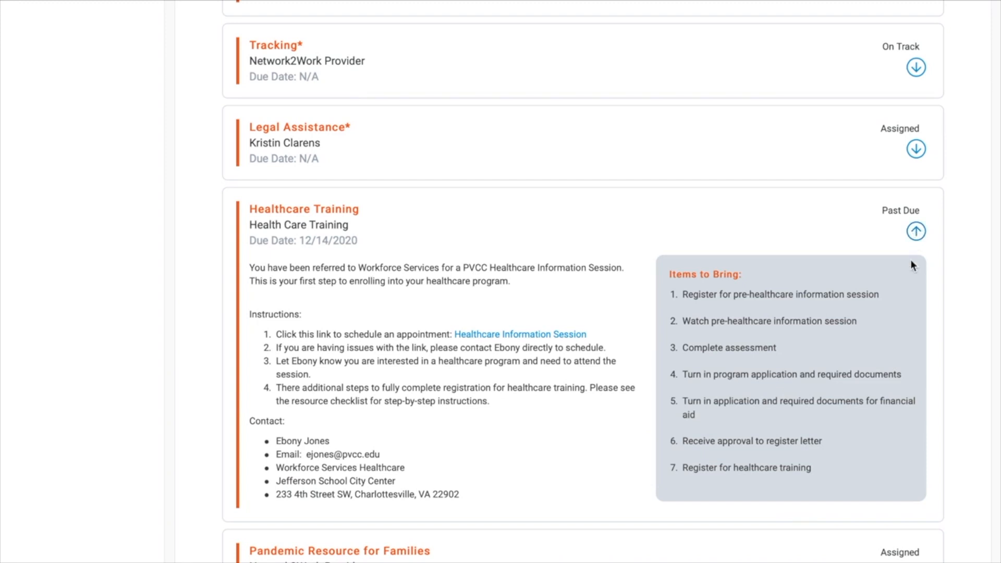
scroll(912, 265, "down", 1)
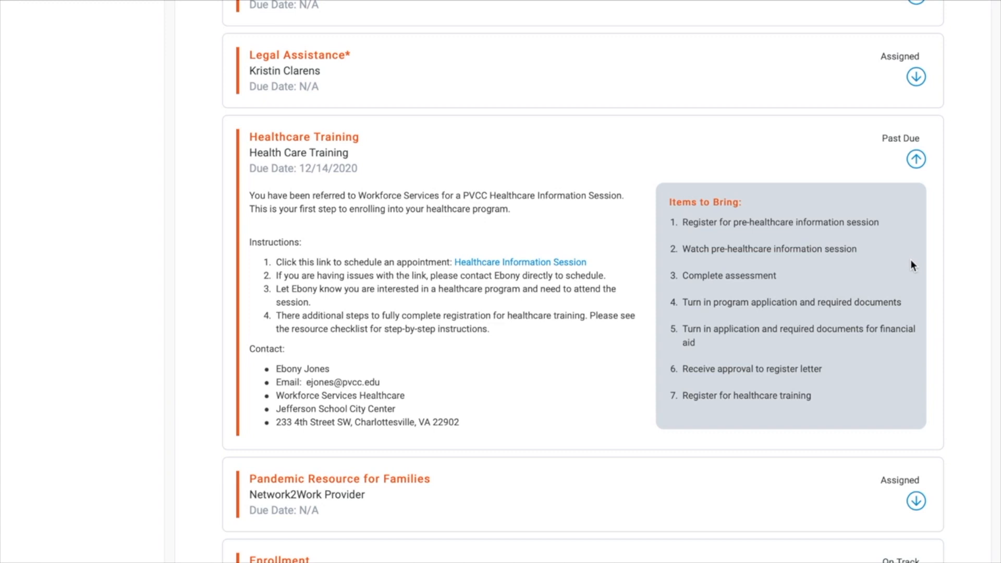
left_click(917, 159)
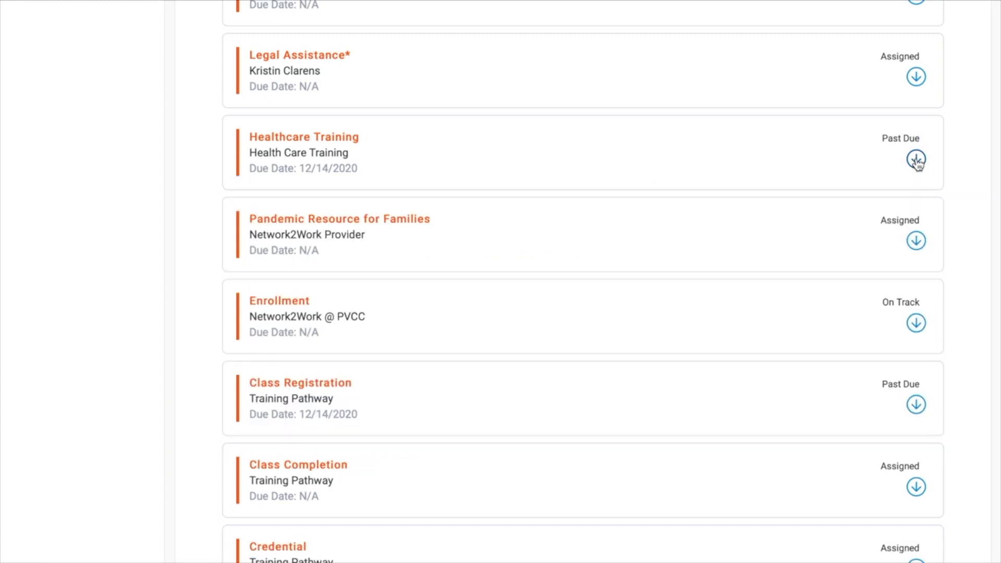
- View the survey answers report of the seeker on the Certified Nursing Assistant job track
scroll(826, 227, "up", 6)
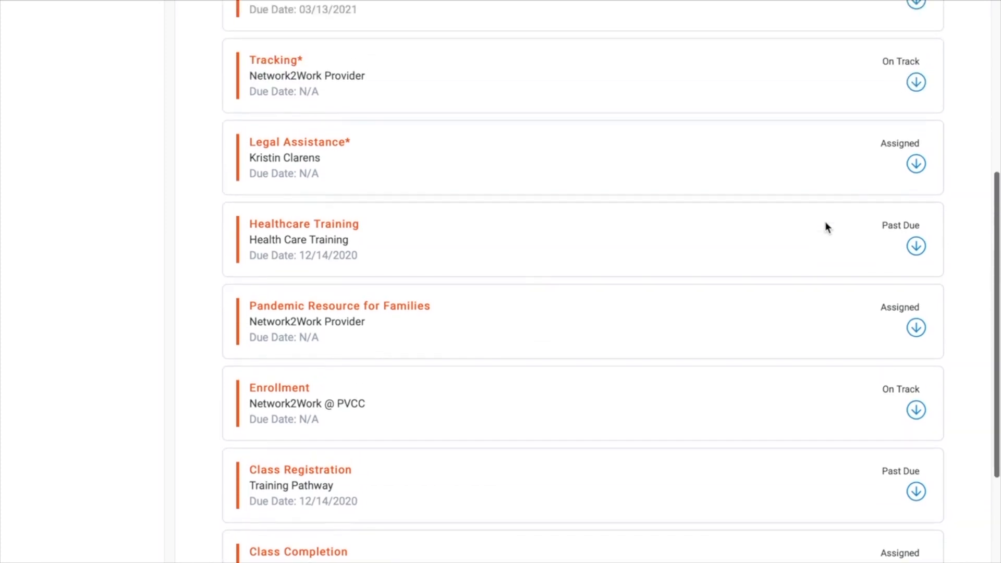
left_click(62, 165)
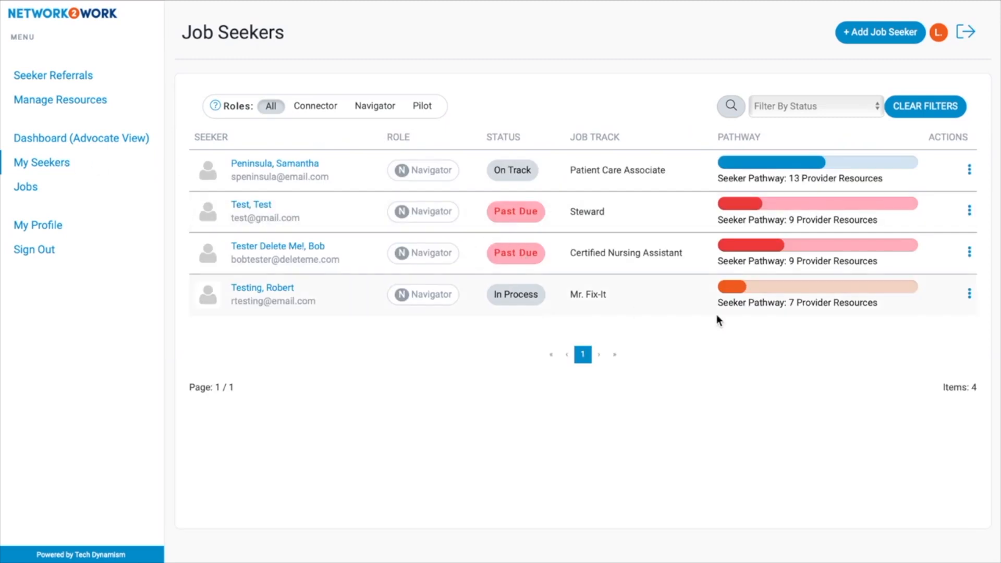
left_click(970, 251)
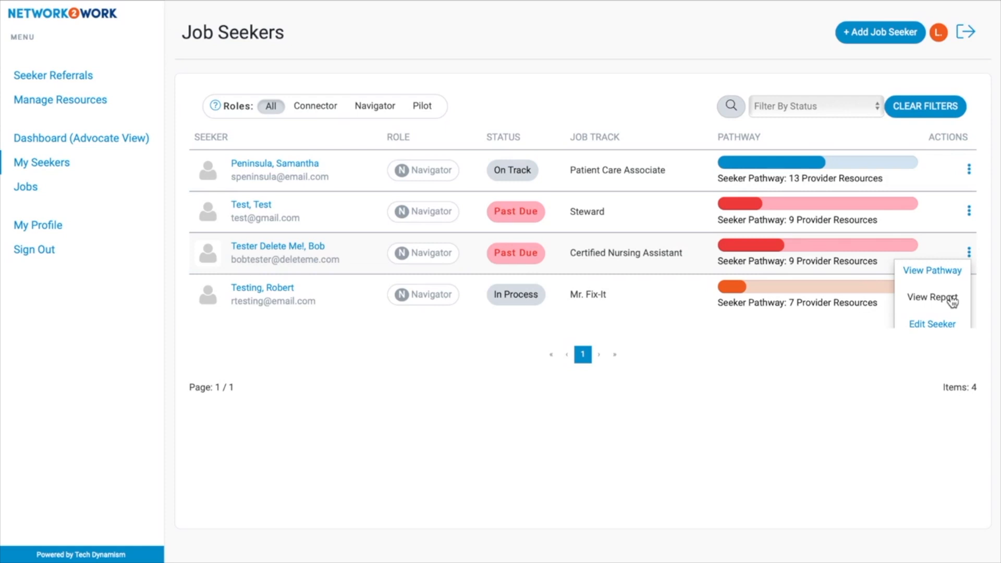
left_click(952, 299)
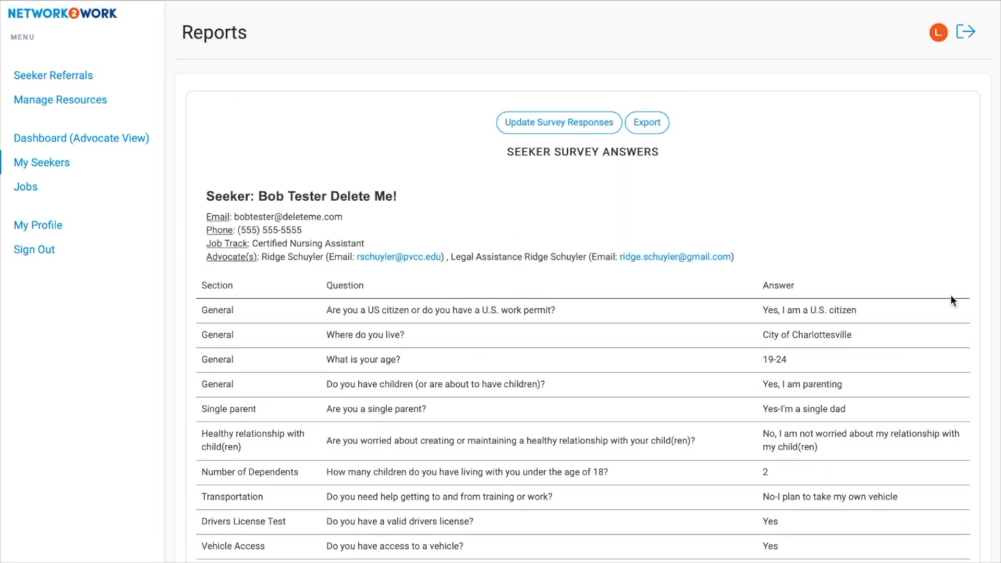
scroll(878, 361, "down", 2)
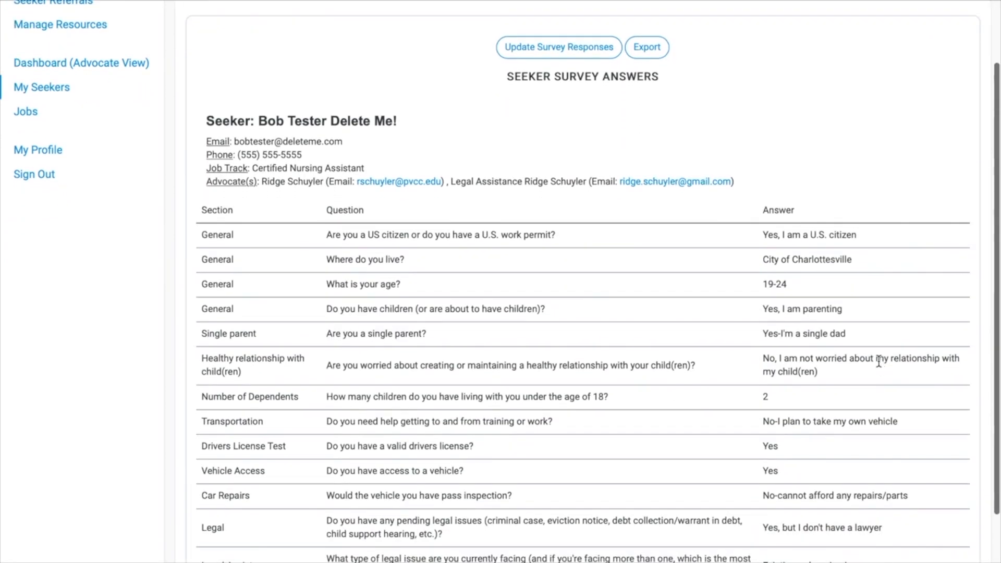
scroll(879, 361, "down", 1)
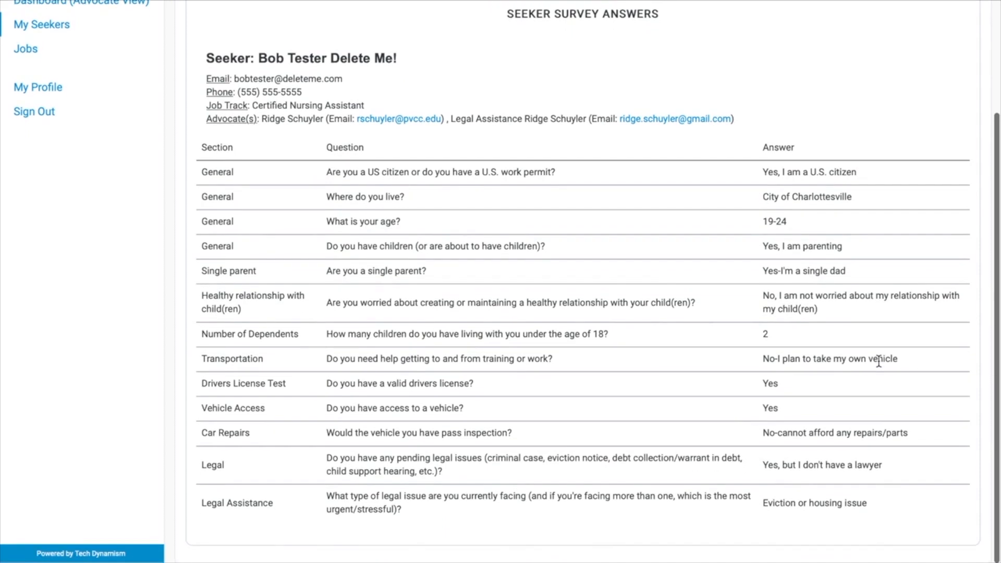
scroll(878, 361, "up", 2)
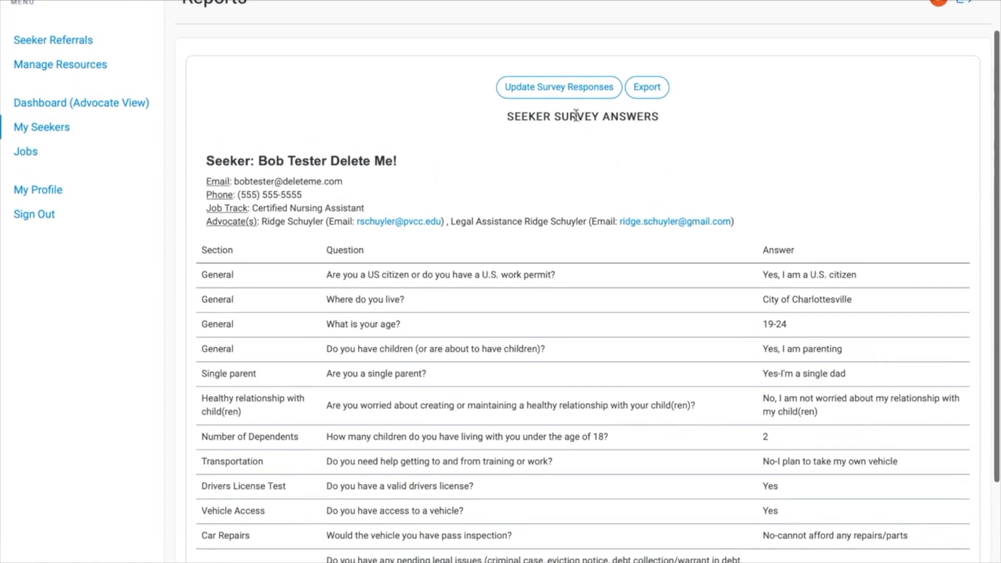
- Open the seeker's survey responses for updating, look through the assessment questions, and return to the report
left_click(571, 87)
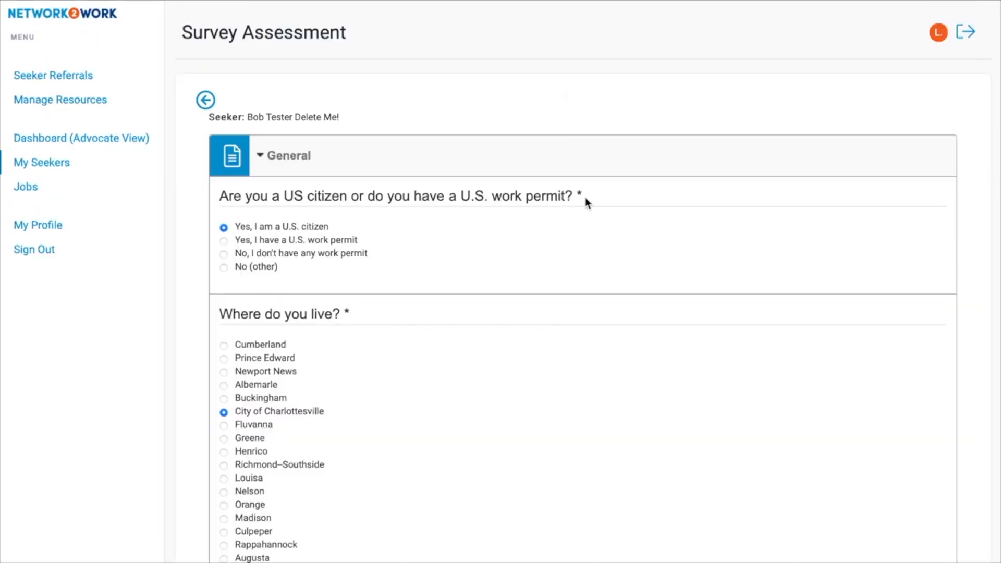
scroll(616, 355, "down", 4)
scroll(615, 355, "down", 4)
scroll(616, 353, "down", 5)
scroll(615, 354, "up", 6)
scroll(616, 355, "up", 6)
scroll(614, 349, "up", 2)
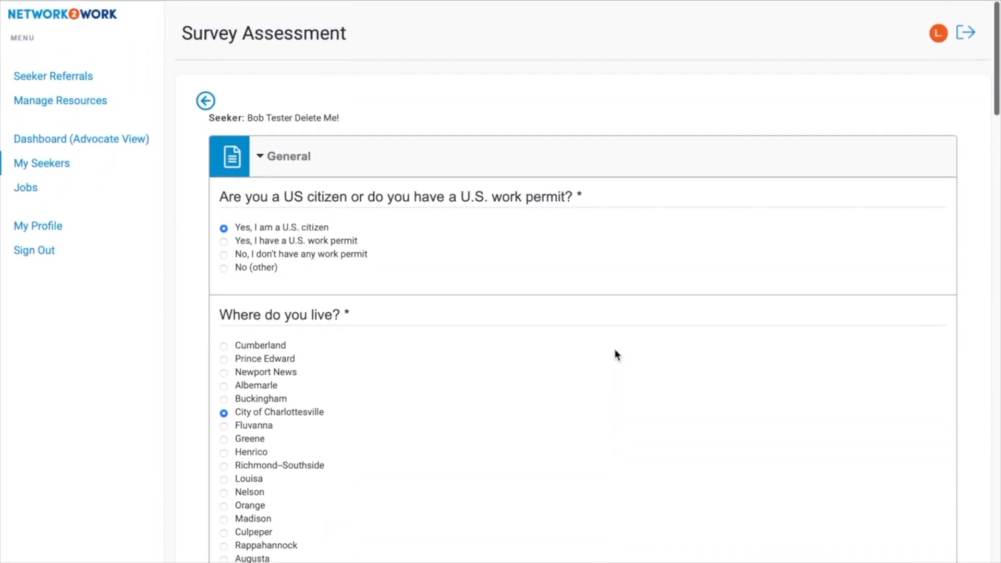
left_click(206, 100)
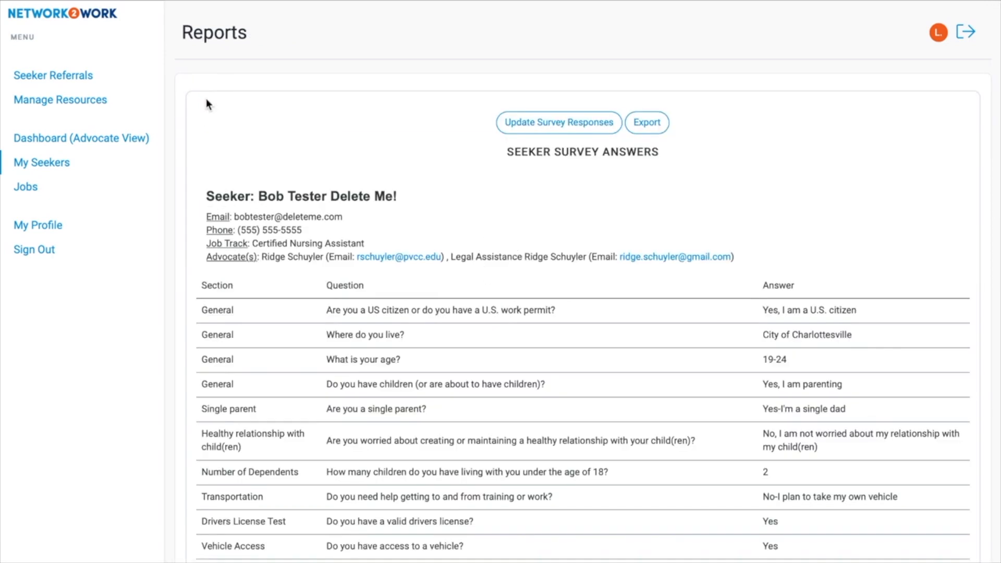
- Edit the Certified Nursing Assistant seeker's record and set your role with this seeker to Navigator
left_click(60, 163)
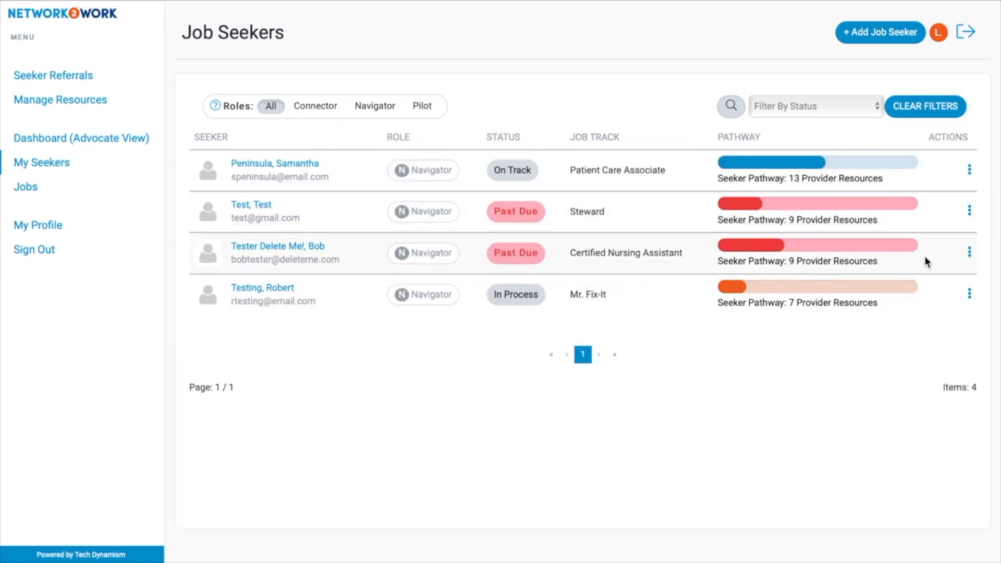
left_click(970, 253)
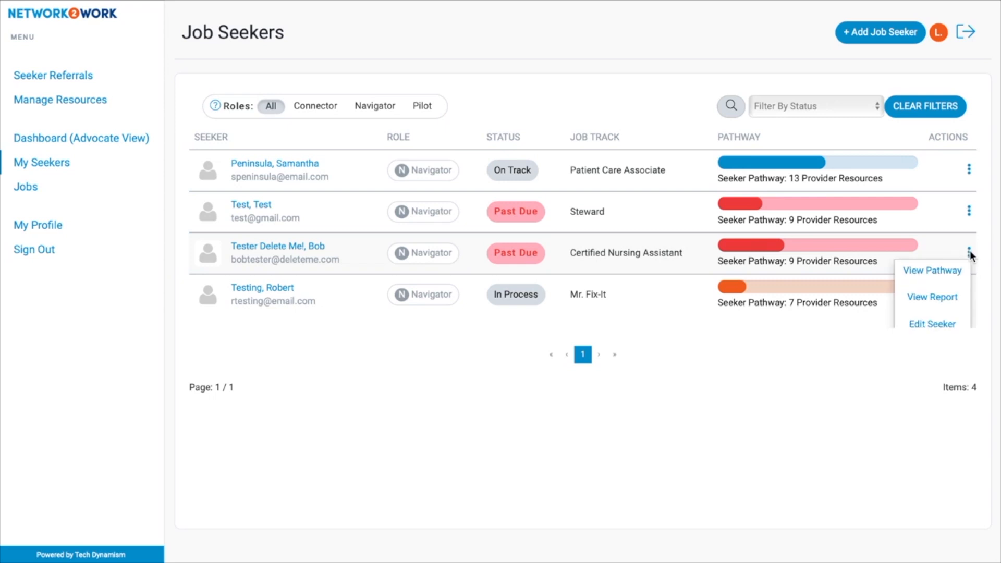
left_click(944, 327)
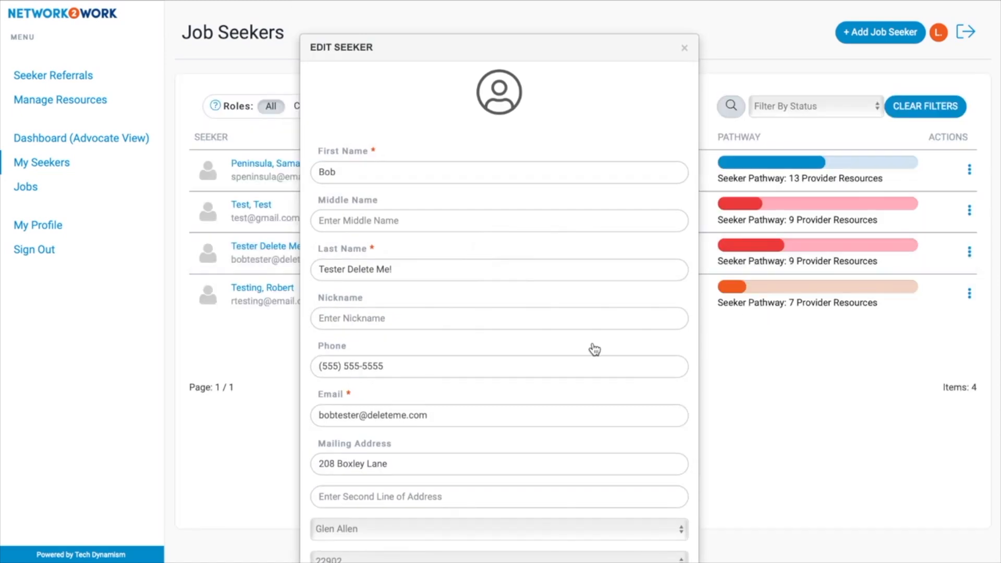
scroll(595, 349, "down", 2)
scroll(595, 349, "down", 5)
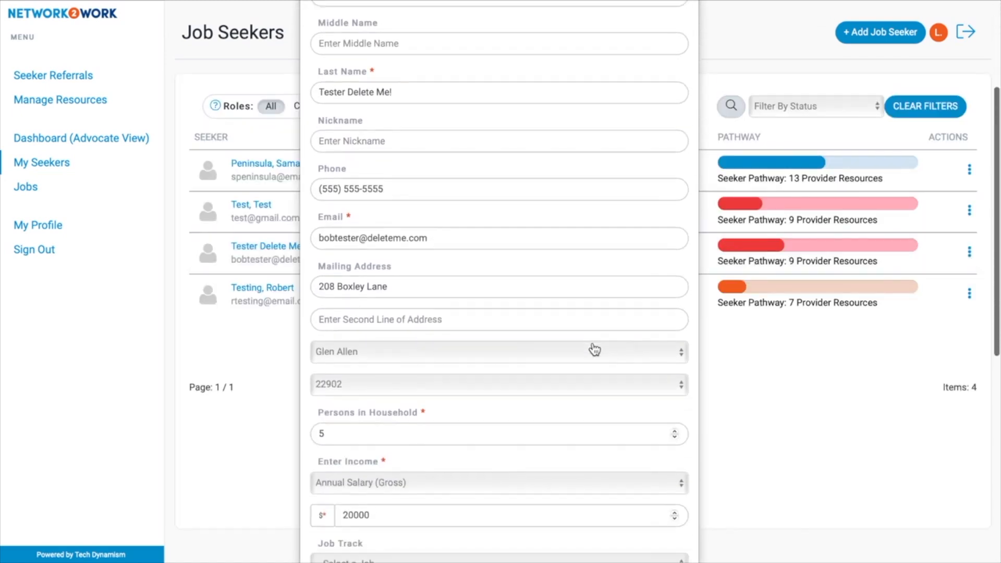
scroll(593, 343, "down", 3)
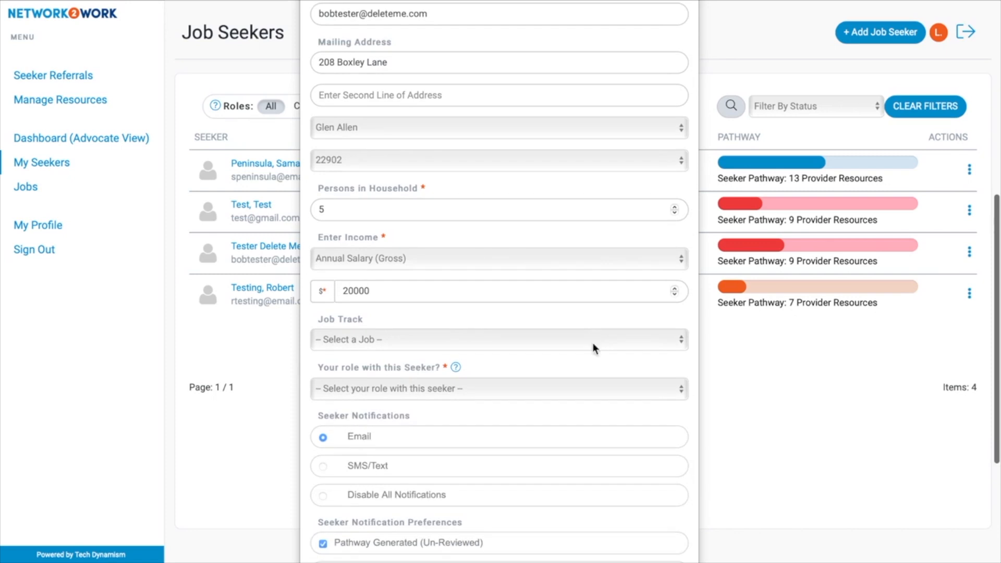
scroll(595, 350, "down", 2)
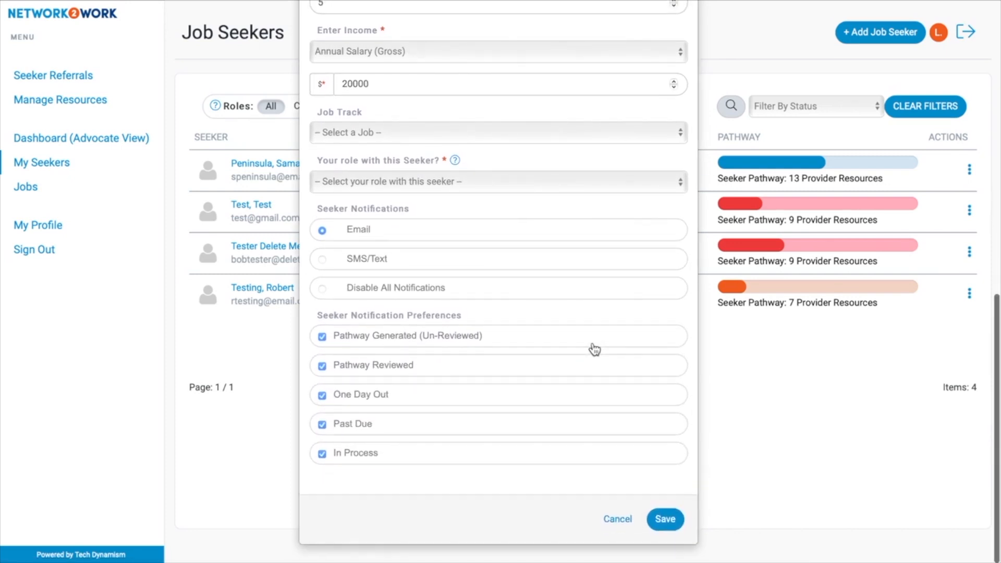
scroll(595, 348, "up", 2)
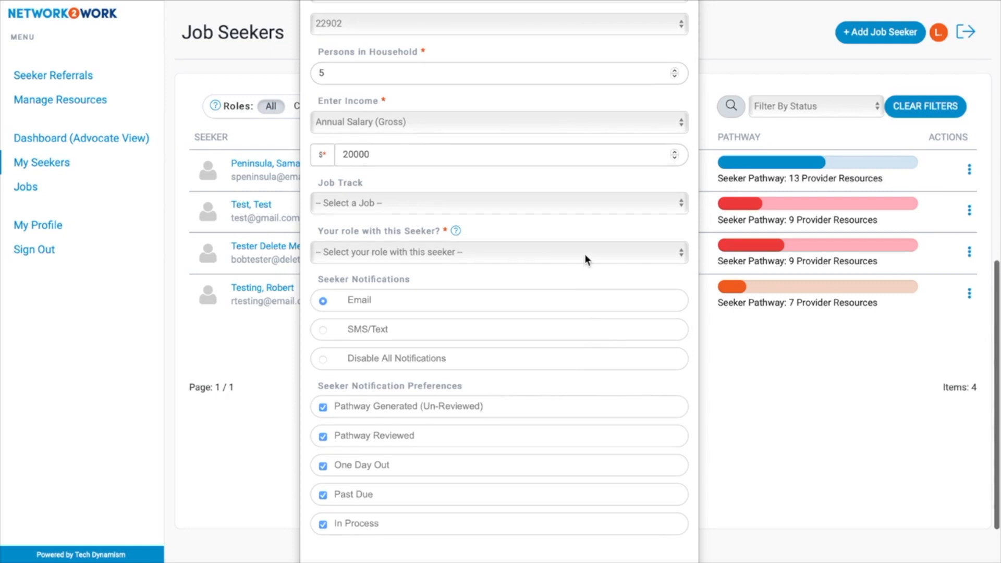
left_click(586, 256)
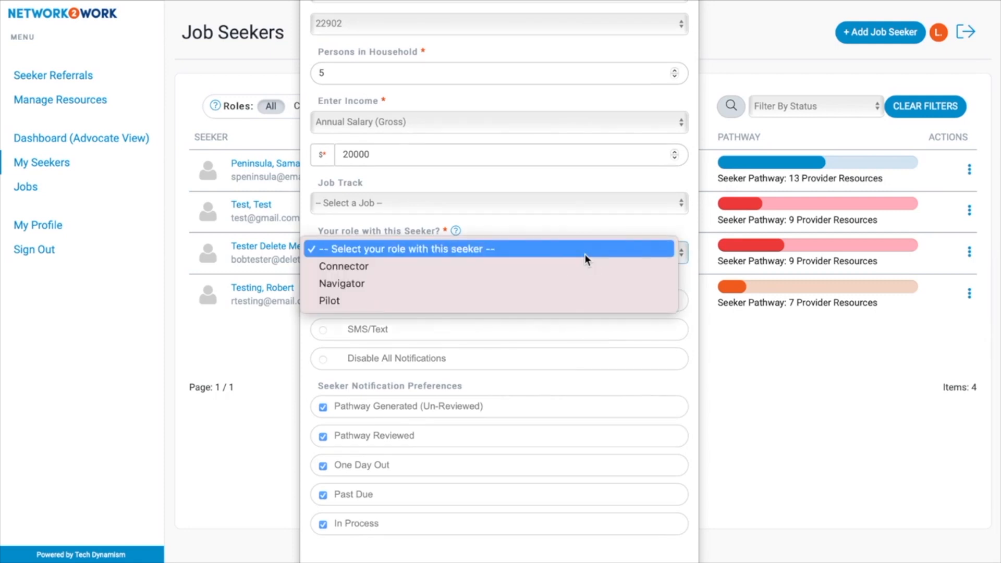
left_click(527, 284)
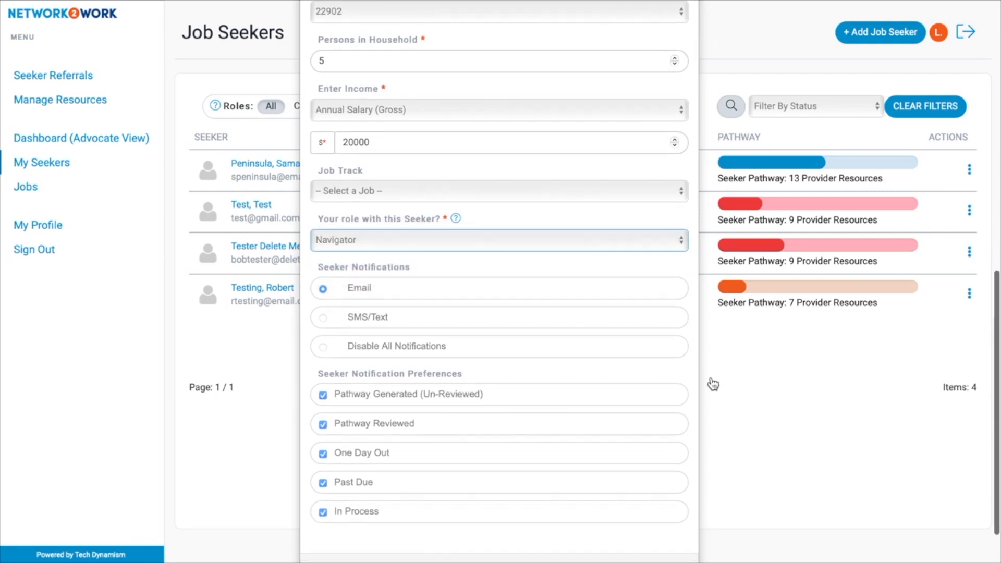
- Switch the seeker's notifications to SMS/Text and back to Email, and save the seeker record
scroll(713, 384, "down", 2)
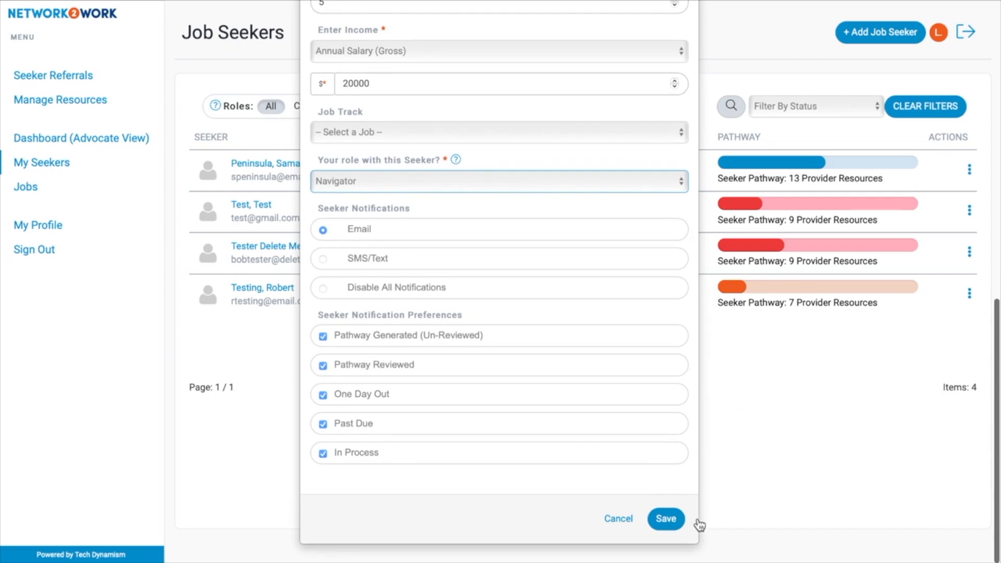
left_click(324, 258)
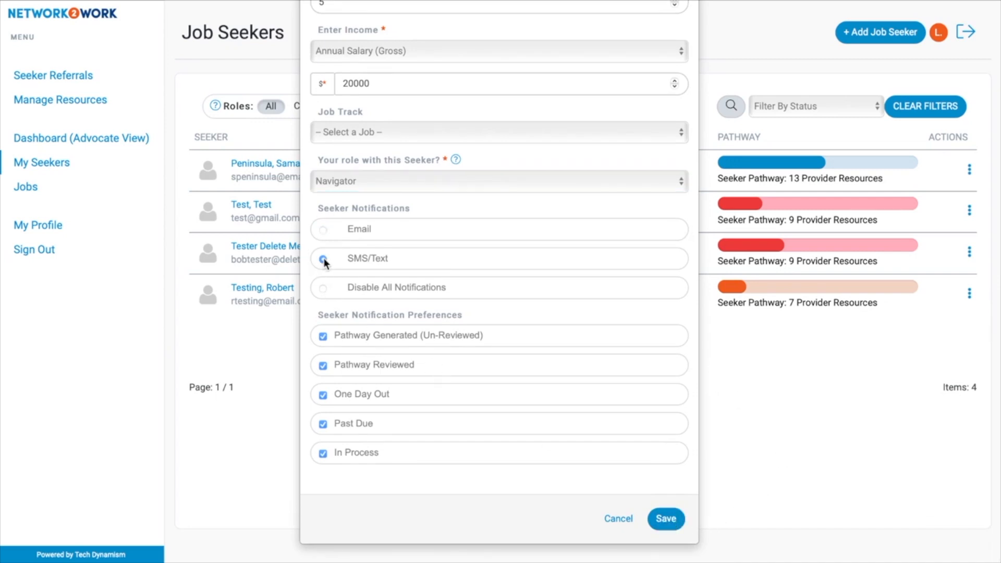
left_click(323, 228)
left_click(670, 520)
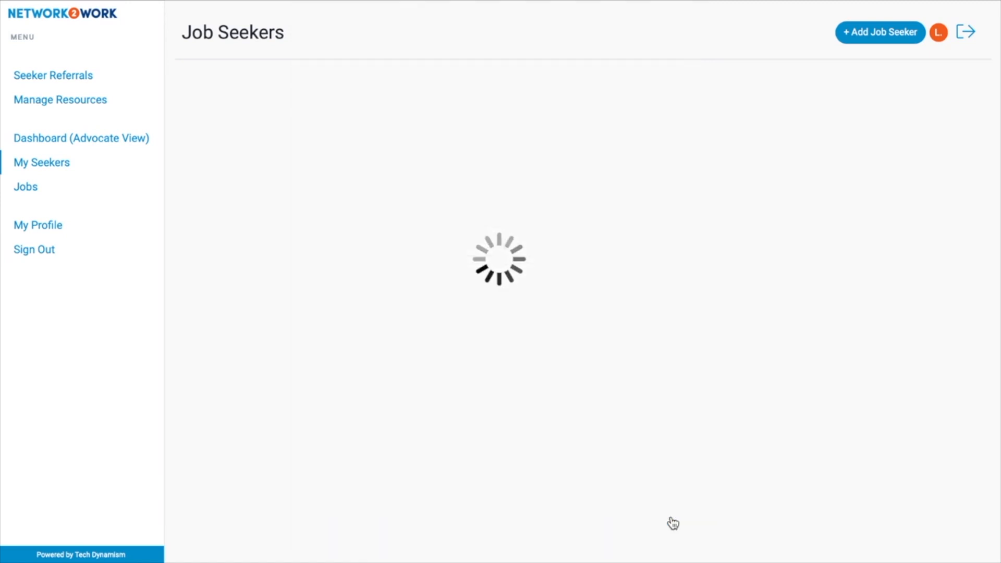
- Open your own profile settings and set My Notifications to Disable All Notifications
left_click(48, 225)
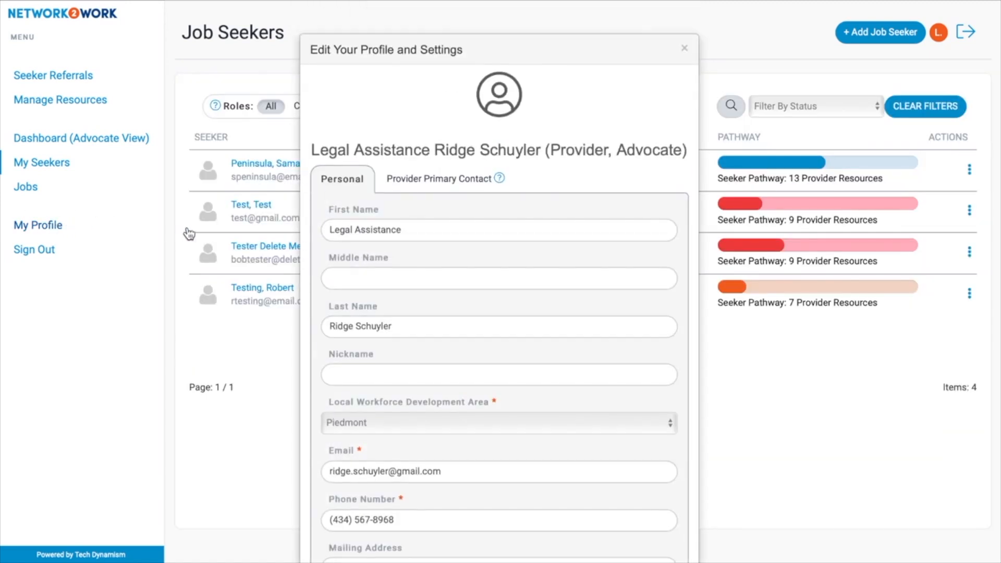
scroll(522, 360, "down", 2)
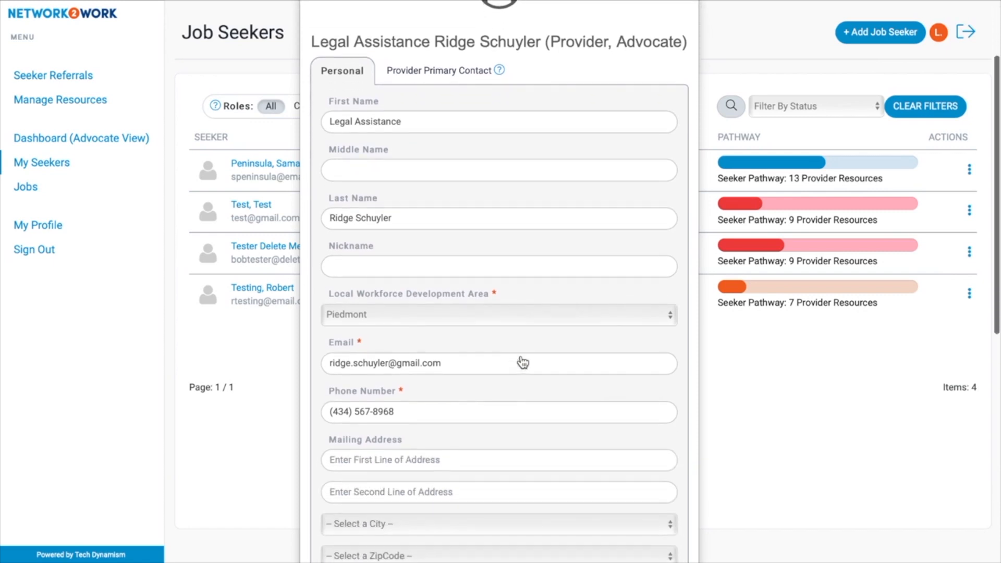
scroll(524, 363, "down", 5)
scroll(524, 362, "down", 3)
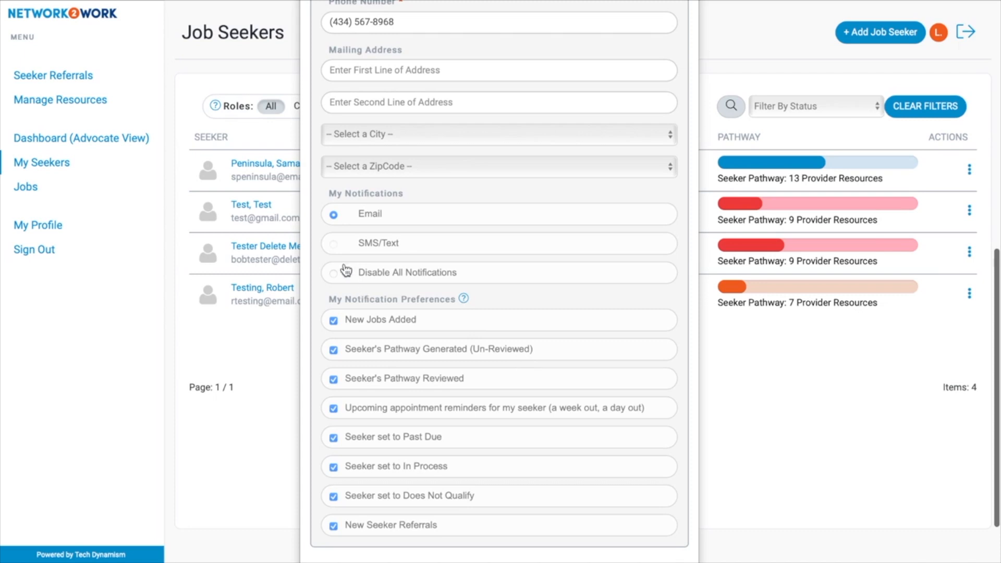
scroll(347, 282, "down", 1)
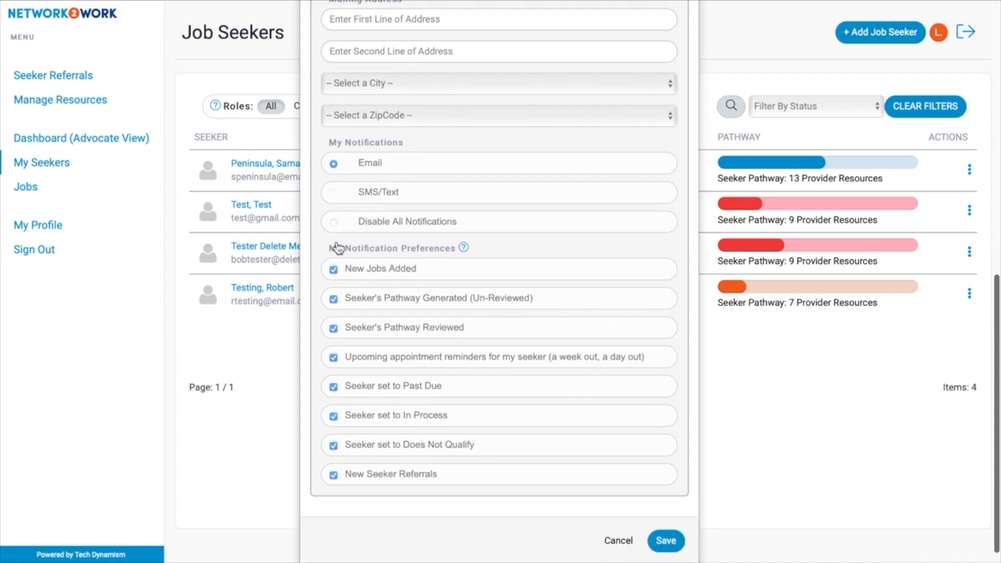
left_click(335, 222)
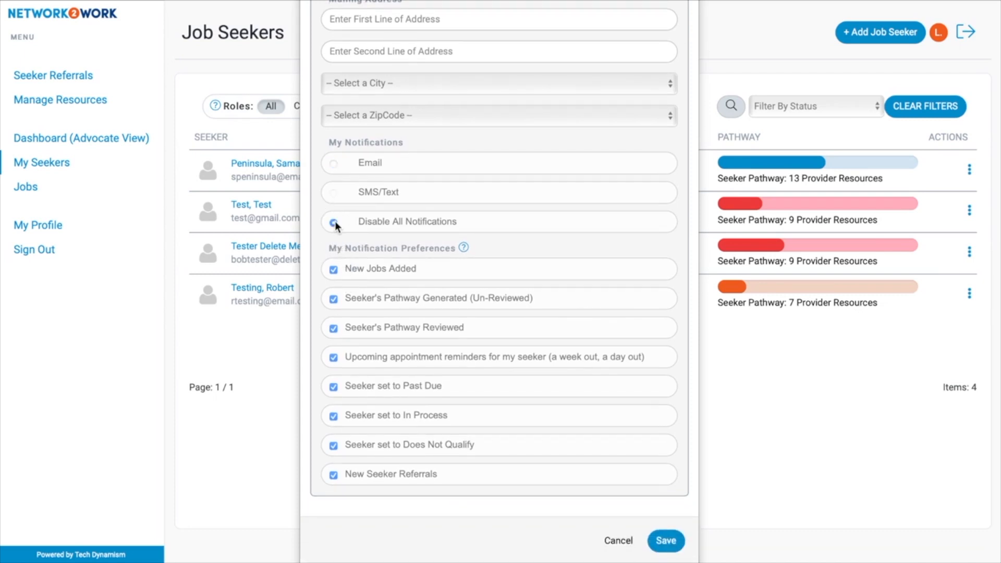
- Check the phone number field in your profile and read the help on My Notification Preferences
scroll(469, 187, "up", 3)
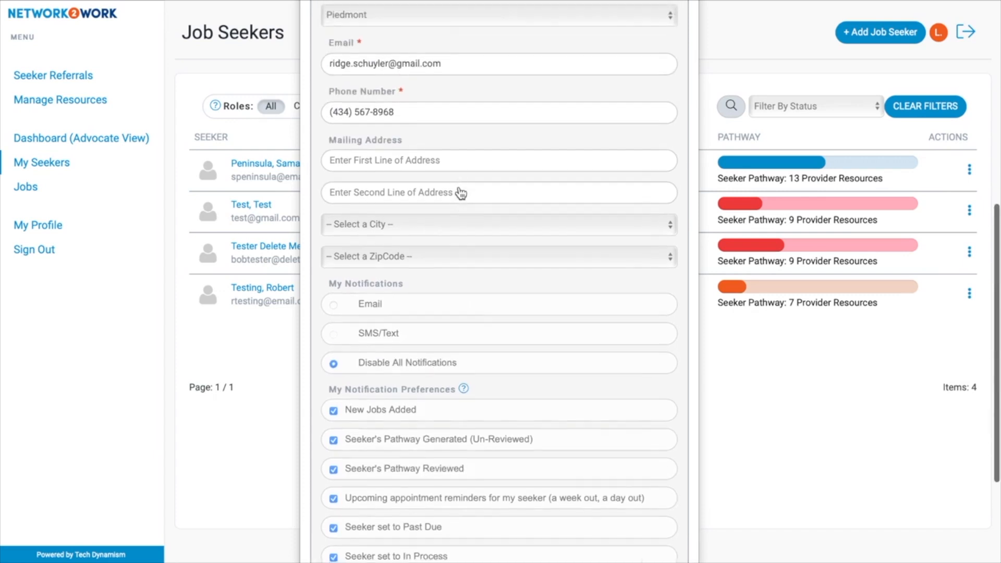
scroll(461, 193, "up", 3)
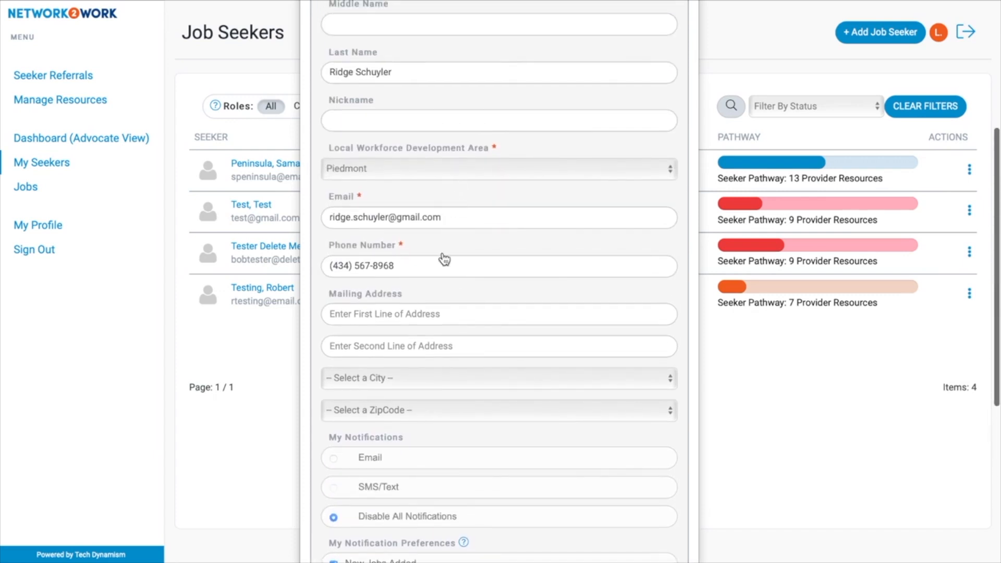
left_click(437, 265)
scroll(459, 340, "down", 4)
scroll(444, 331, "down", 3)
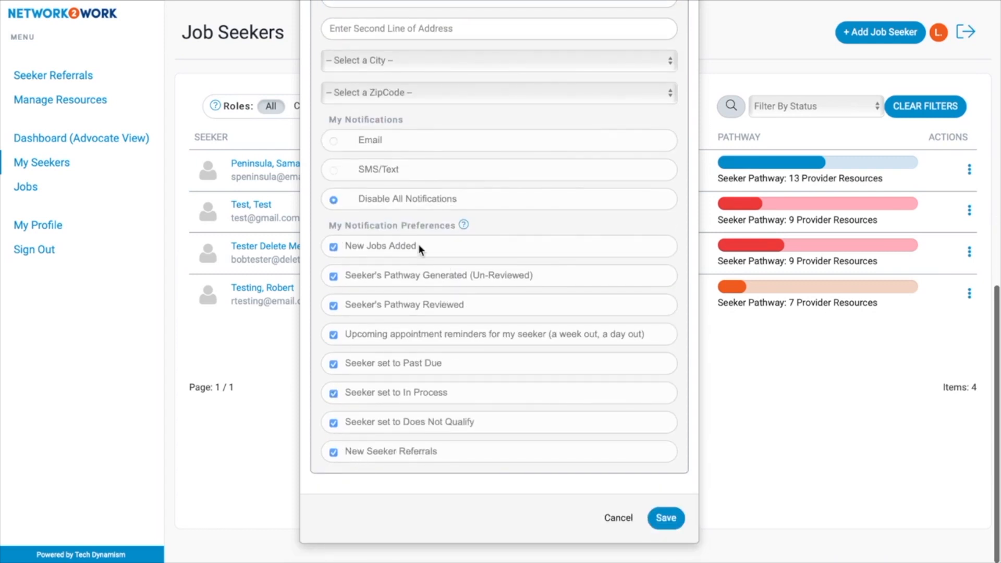
left_click(464, 227)
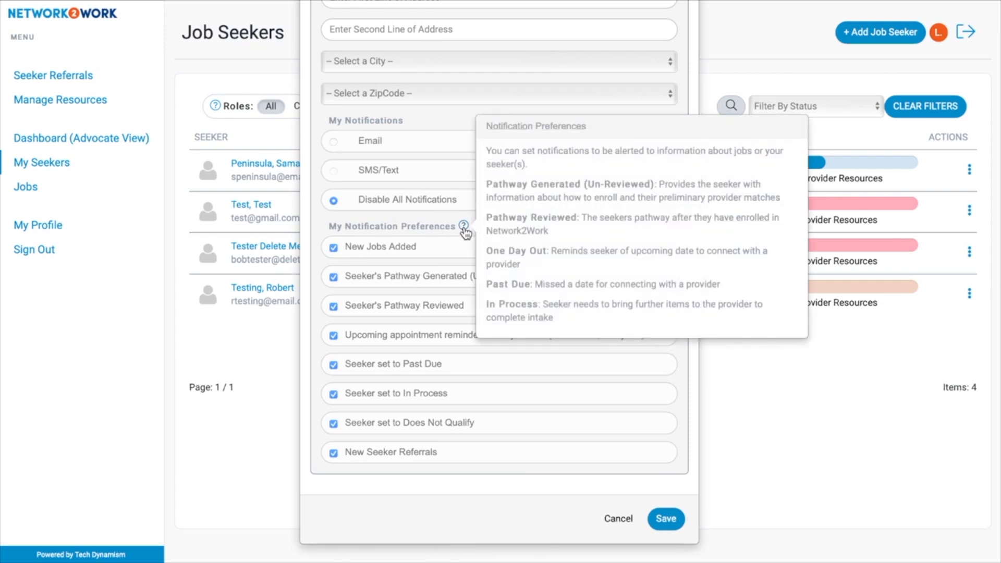
- Set My Notifications to Email in your profile and save the profile
left_click(333, 142)
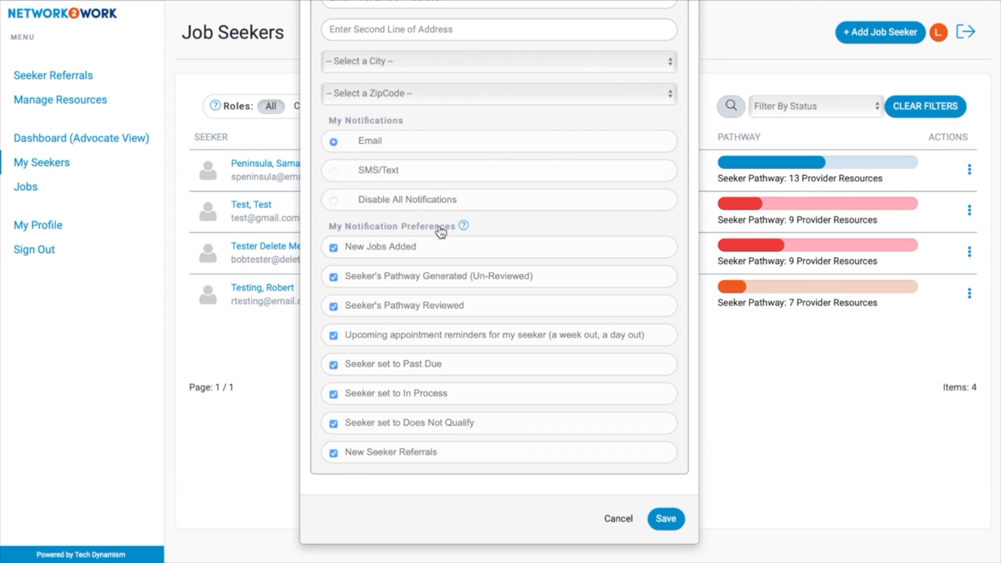
left_click(670, 521)
left_click(670, 521)
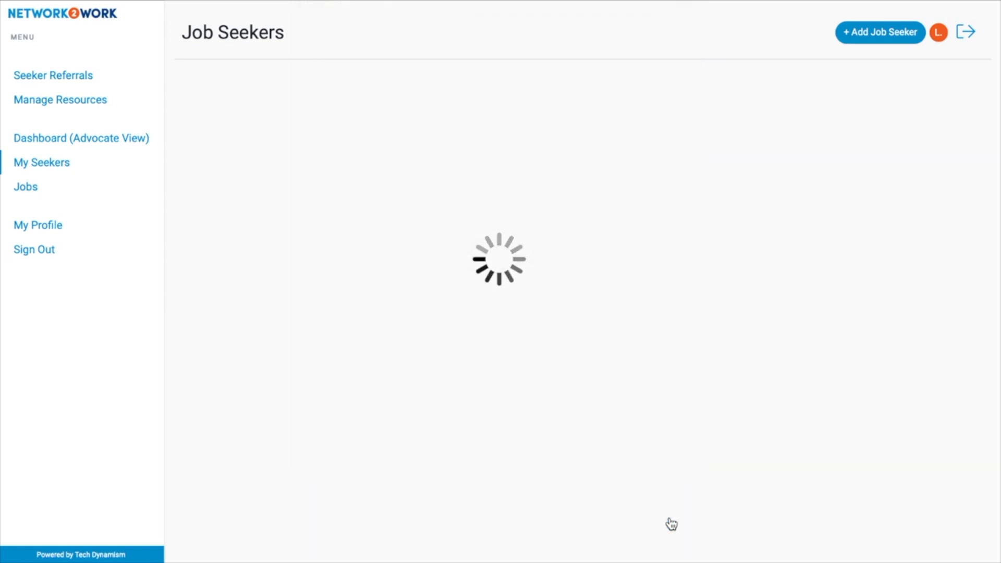
- Filter the job seekers list by the Past Due status
left_click(803, 108)
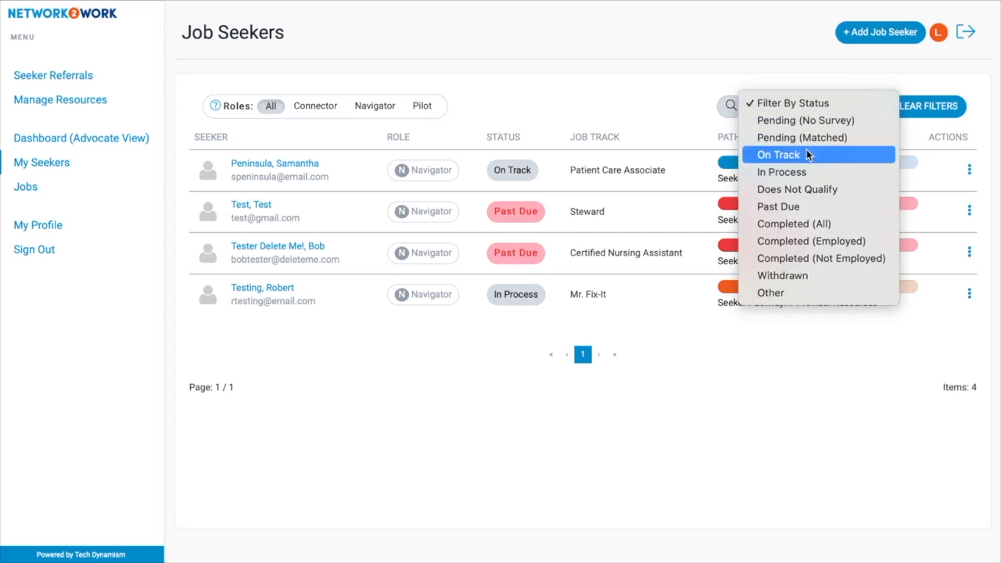
left_click(811, 205)
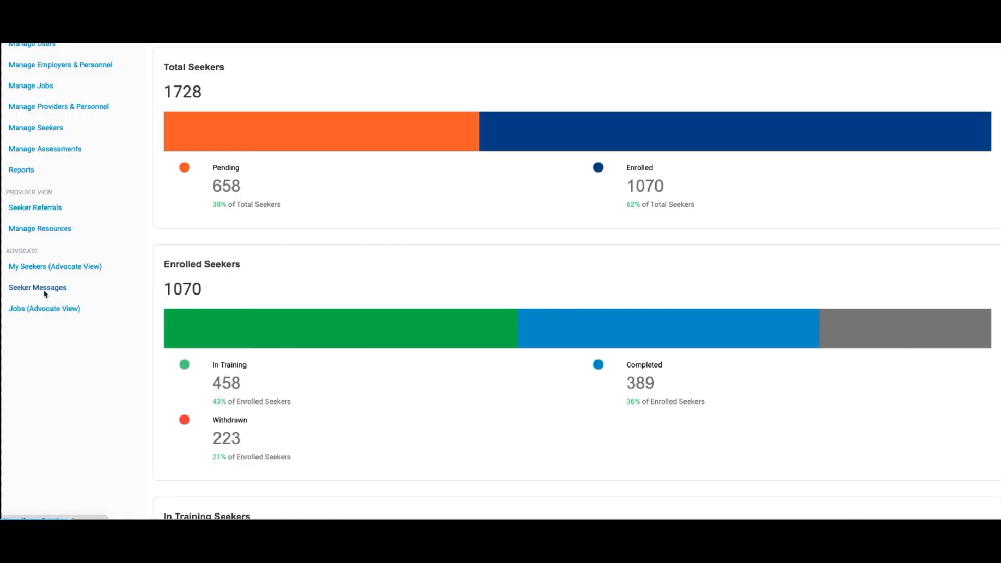
- Open the seeker messages, view the "tes" and "New Testing" threads, and toggle the unread-only filter on and off
left_click(45, 292)
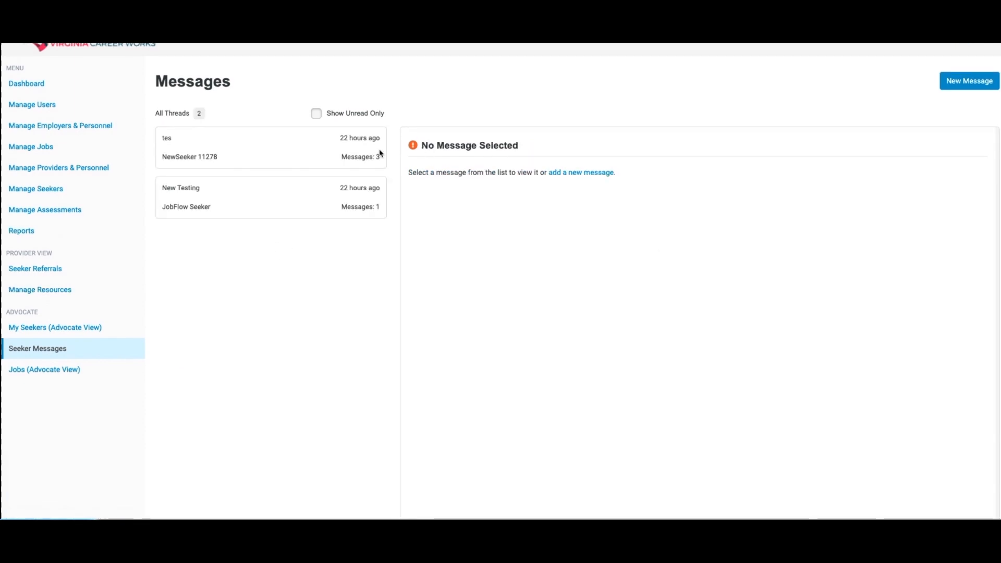
left_click(236, 158)
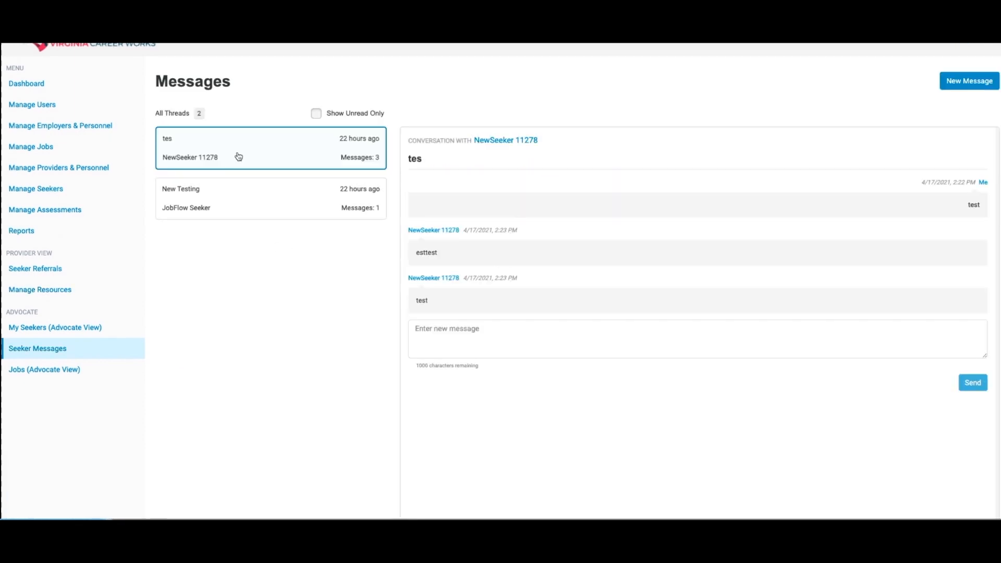
left_click(240, 210)
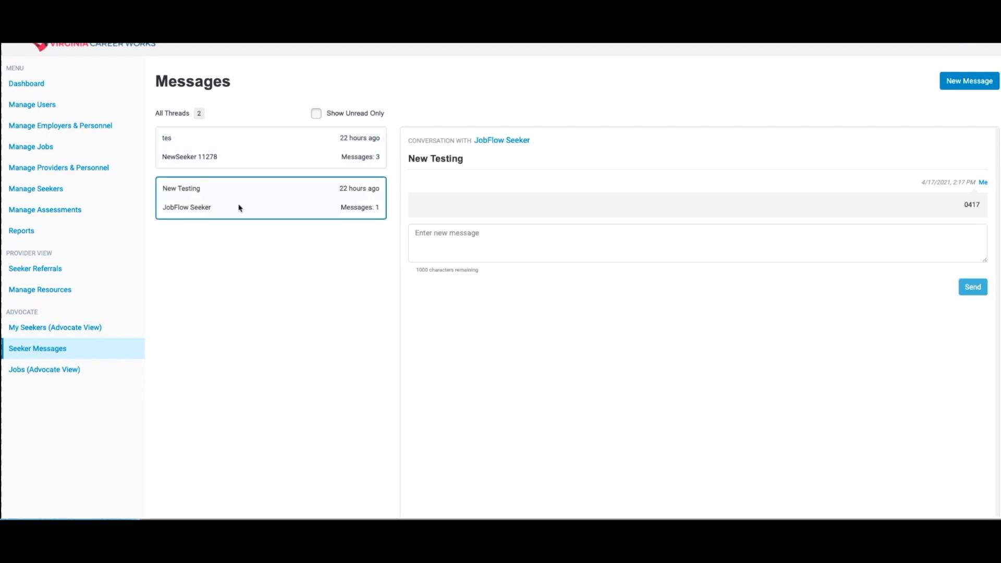
left_click(313, 119)
left_click(314, 119)
left_click(284, 159)
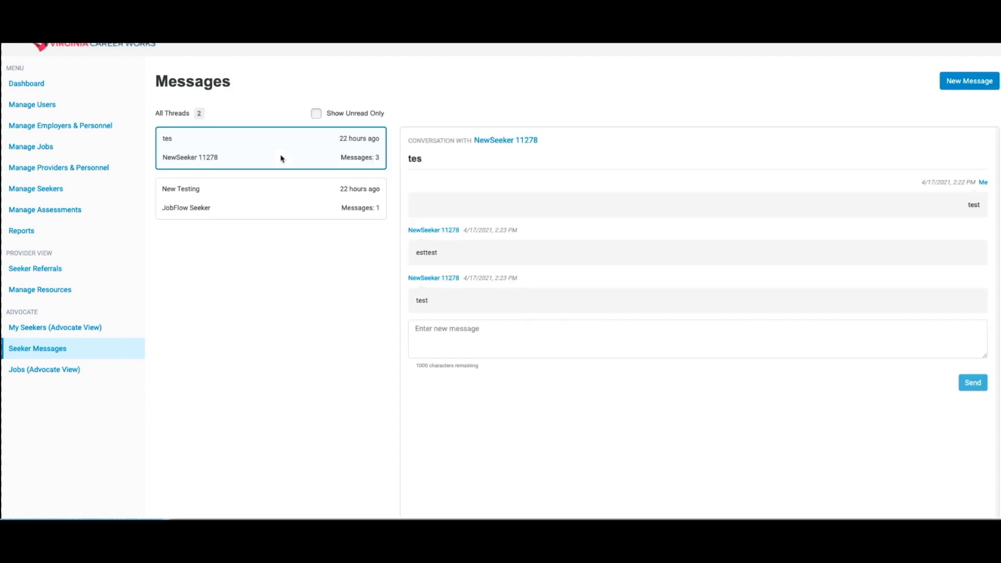
- Start a new message to AdvView Seeker with the subject "Are you going to be able to make your appointment for legal aid tomorrow?"
left_click(964, 90)
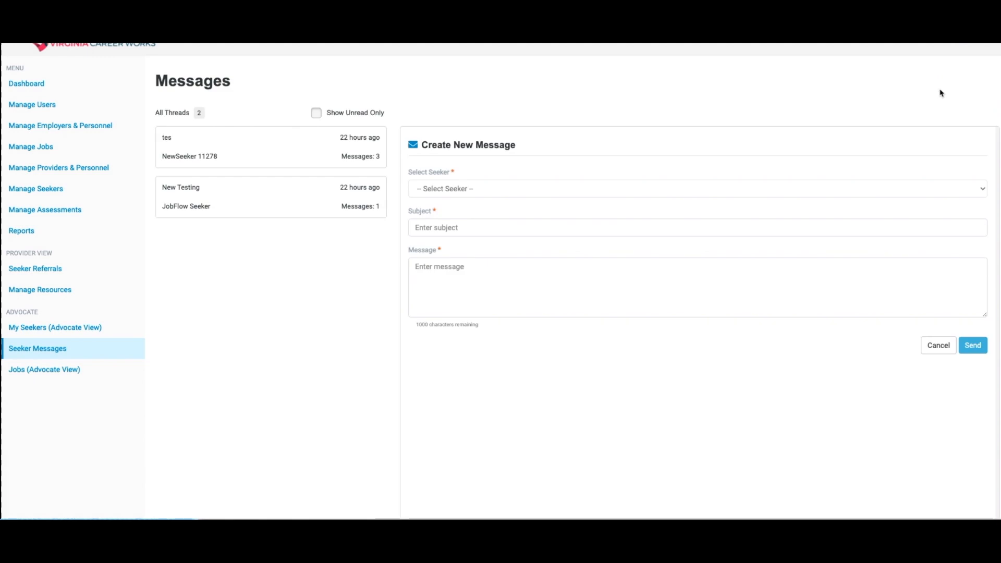
left_click(481, 194)
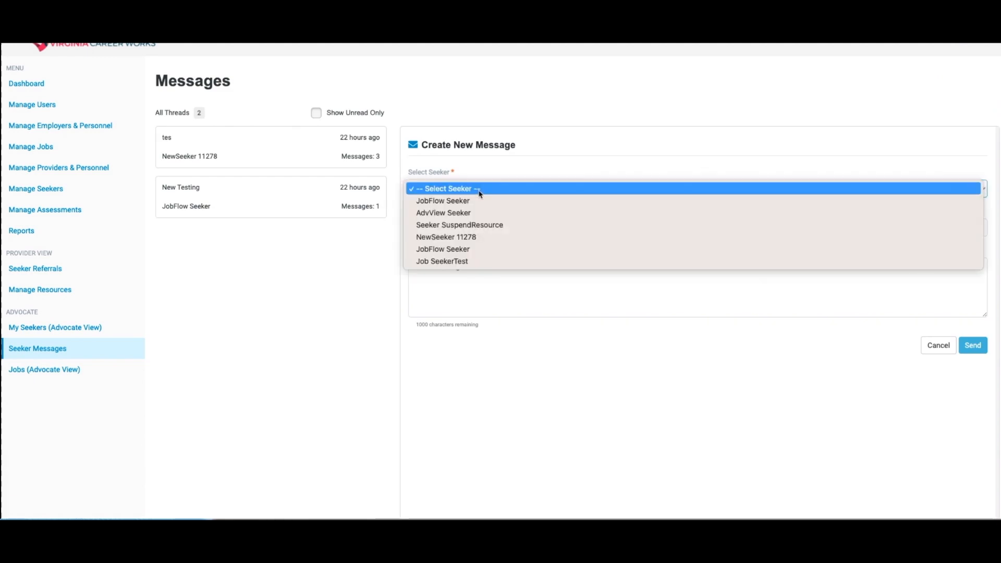
left_click(444, 213)
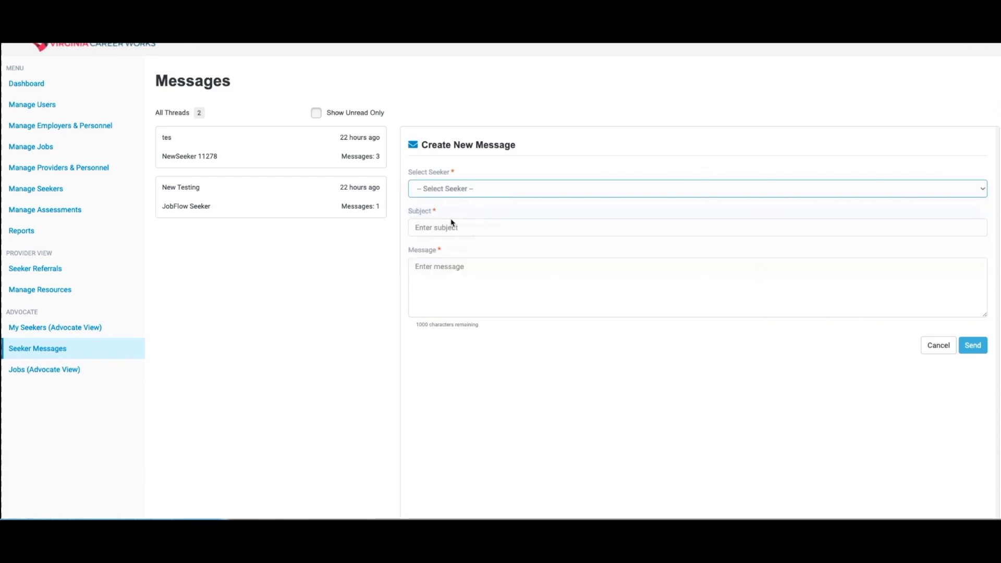
left_click(477, 236)
type("Are you going to be able to")
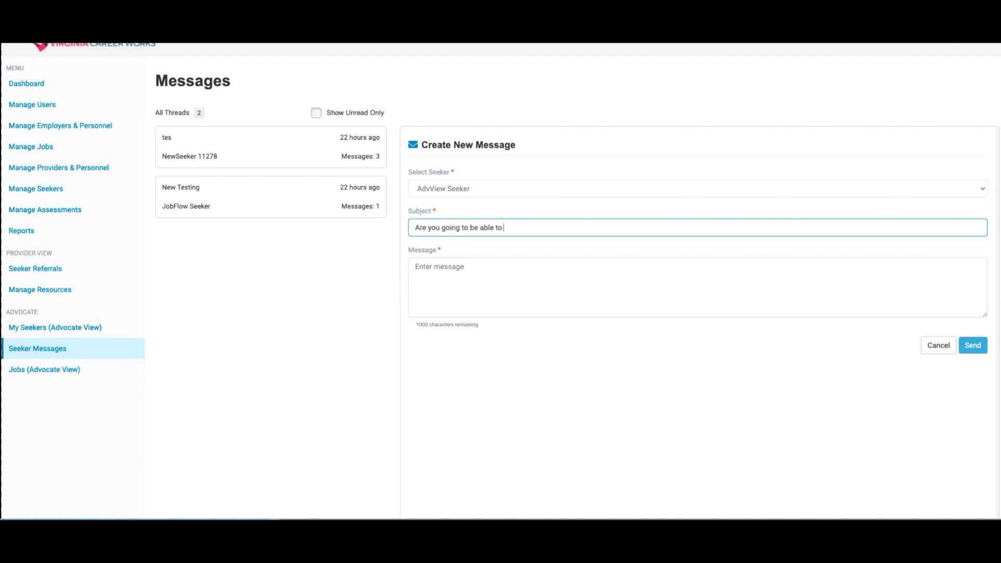
type(" make your appointment for legal aid tomorrow?")
- Write "I hope you can make your appointment. Let me know if you don't have a ride and I can help!!" with greeting and sign-off, and send it
left_click(430, 280)
type("Hey John")
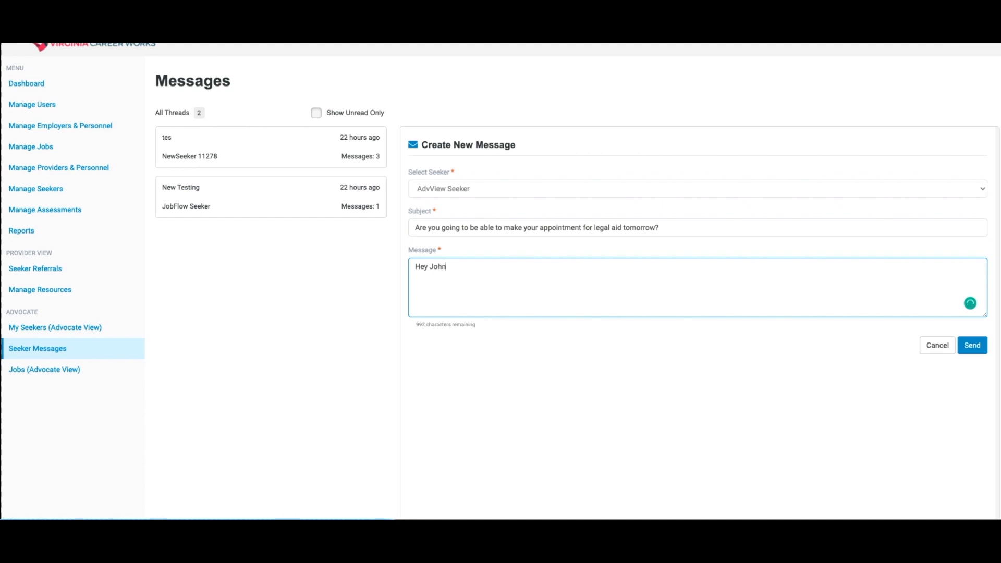
type("you can make your appointment. L")
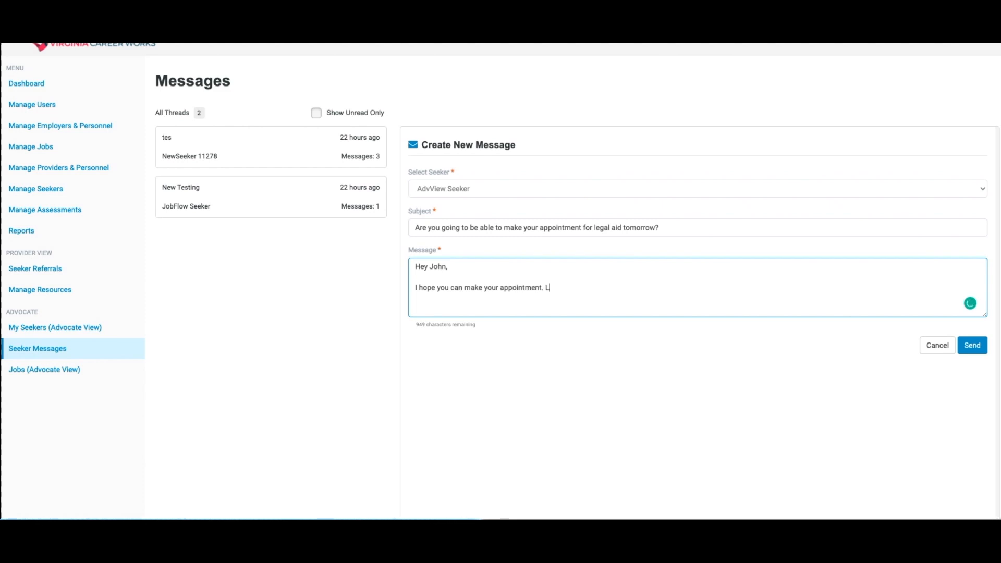
type("et me know if you don't have a ride and I ")
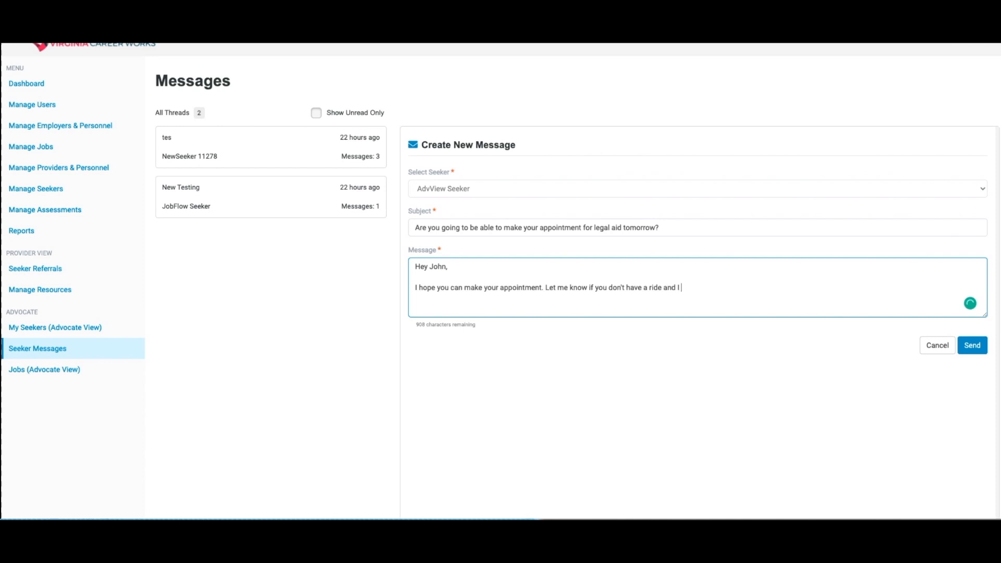
type("can he")
key("BackSpace")
type("help!!")
key("Return")
key("Return")
type("Best,")
key("Return")
type("Bob")
left_click(969, 350)
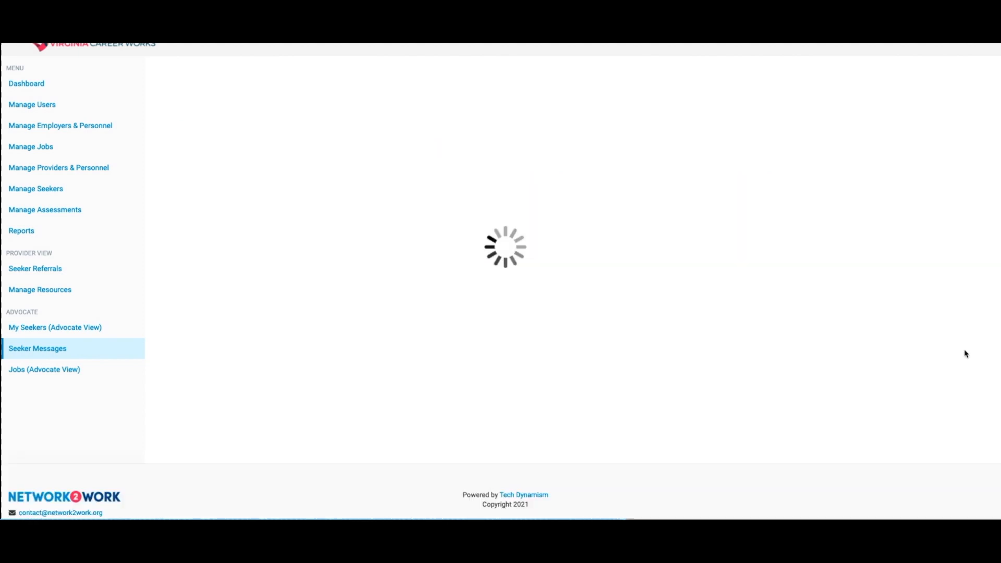